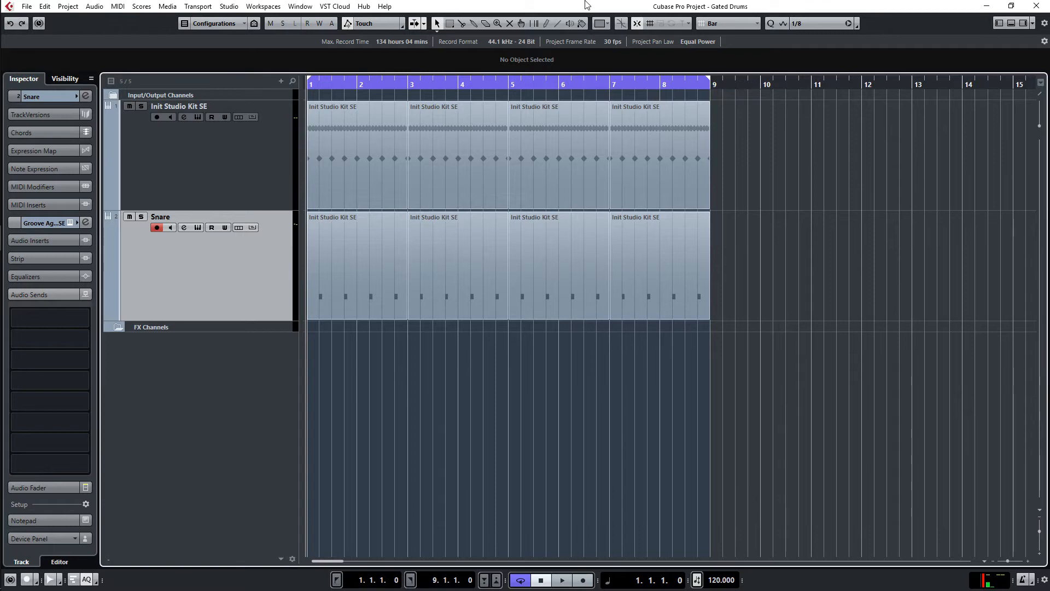
- Play back the start of the drum pattern to hear the dry kit and snare, and stop playback
{"action": "key", "text": "space"}
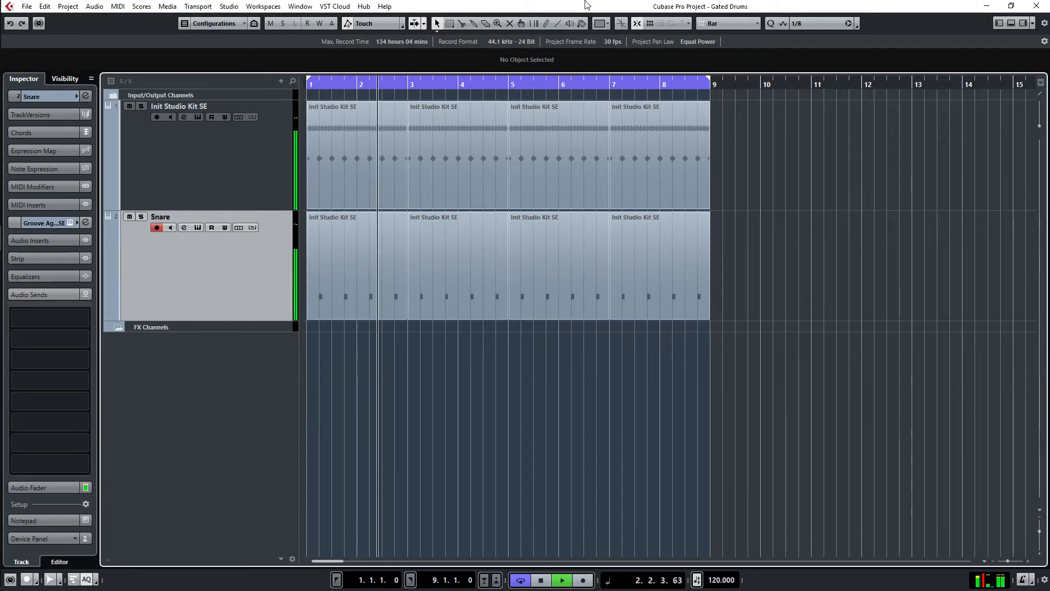
{"action": "key", "text": "space"}
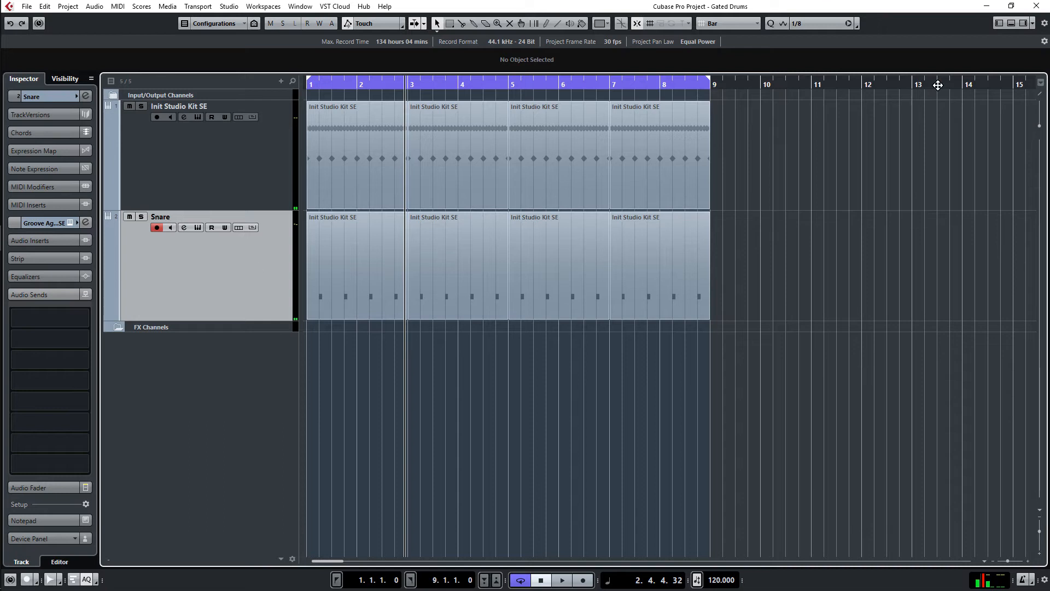
- Display the MixConsole in the lower zone and start adding an FX channel to the Snare channel, naming it Reverb
{"action": "left_click", "coordinate": [1011, 24]}
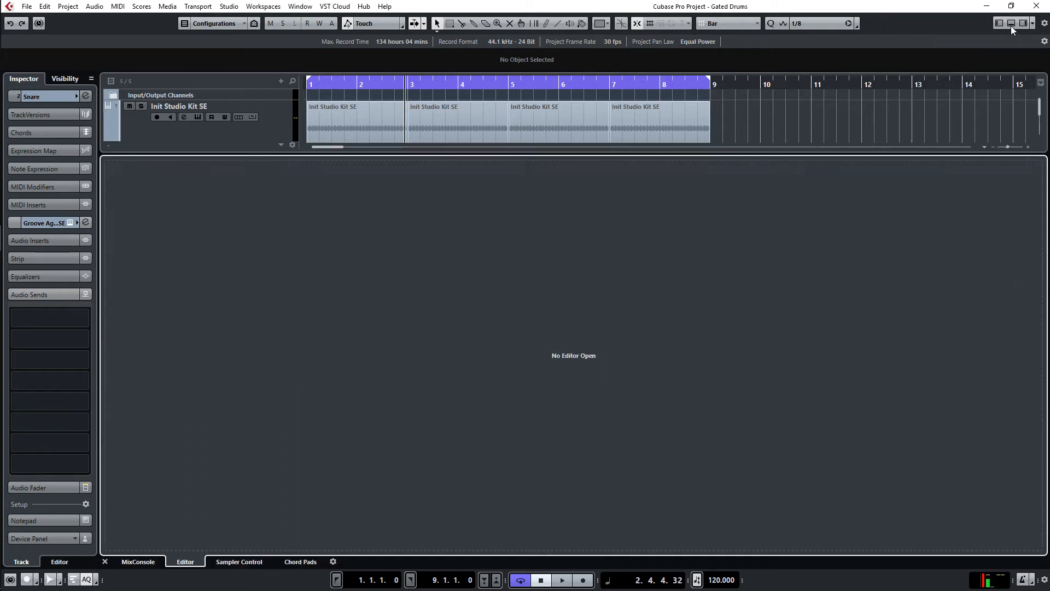
{"action": "left_click", "coordinate": [140, 561]}
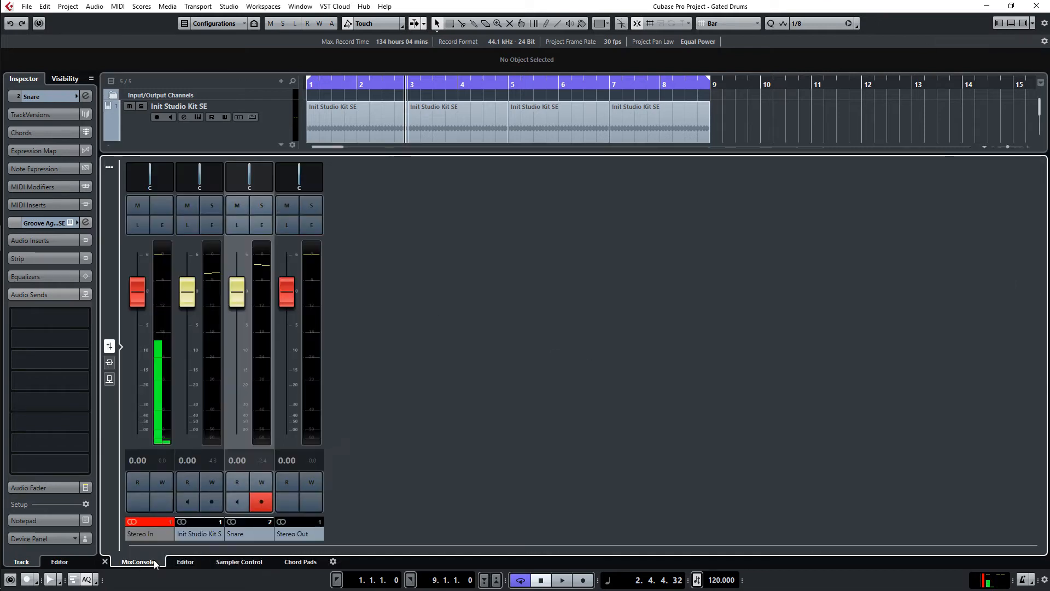
{"action": "right_click", "coordinate": [236, 534]}
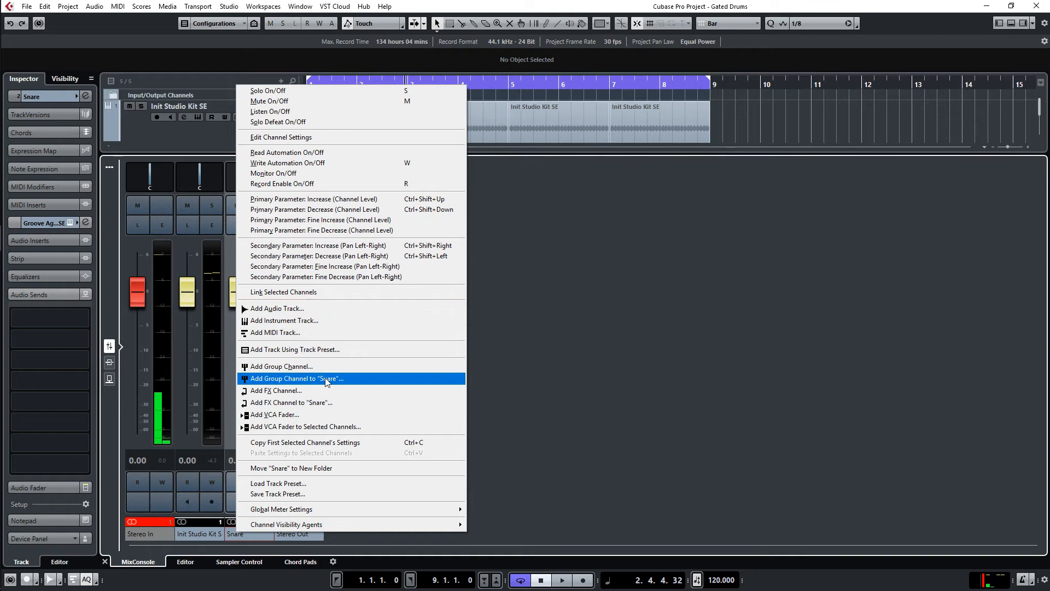
{"action": "left_click", "coordinate": [321, 402]}
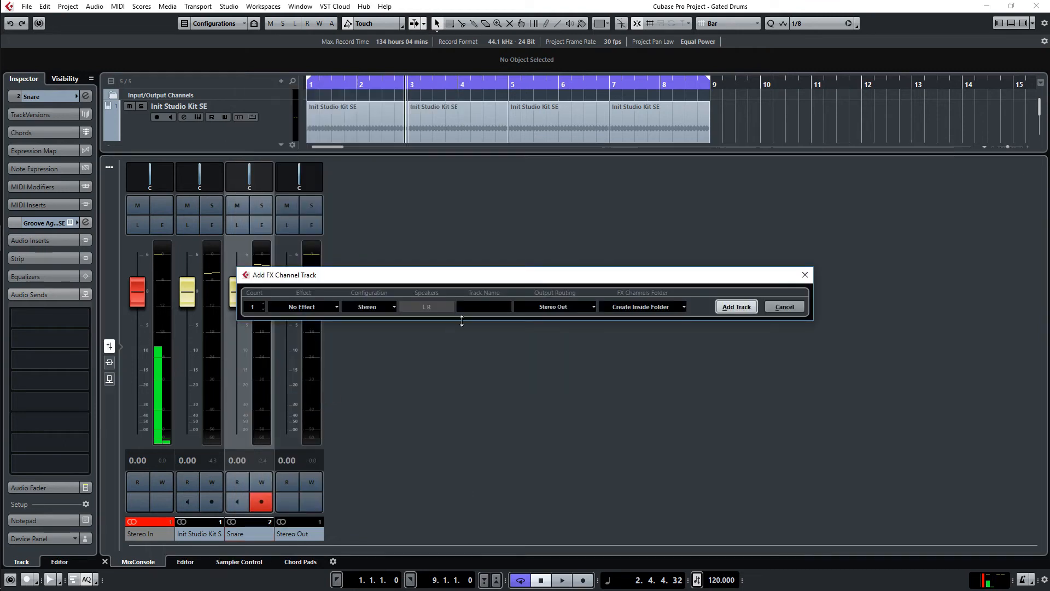
{"action": "type", "text": "Rverb"}
{"action": "key", "text": "BackSpace"}
{"action": "key", "text": "BackSpace"}
{"action": "key", "text": "BackSpace"}
{"action": "key", "text": "BackSpace"}
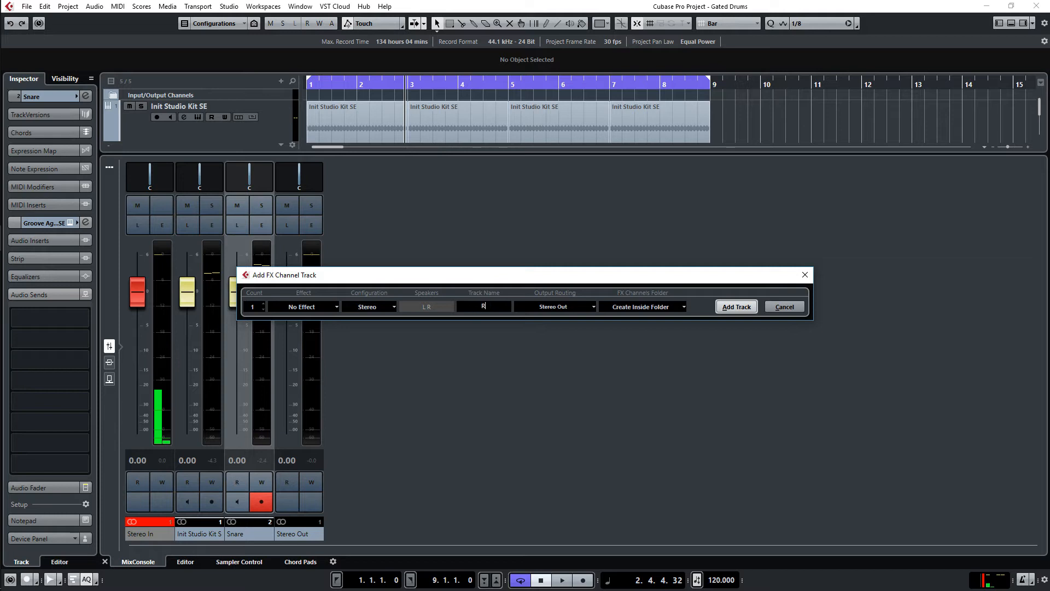
{"action": "type", "text": "everb"}
{"action": "left_click", "coordinate": [324, 306]}
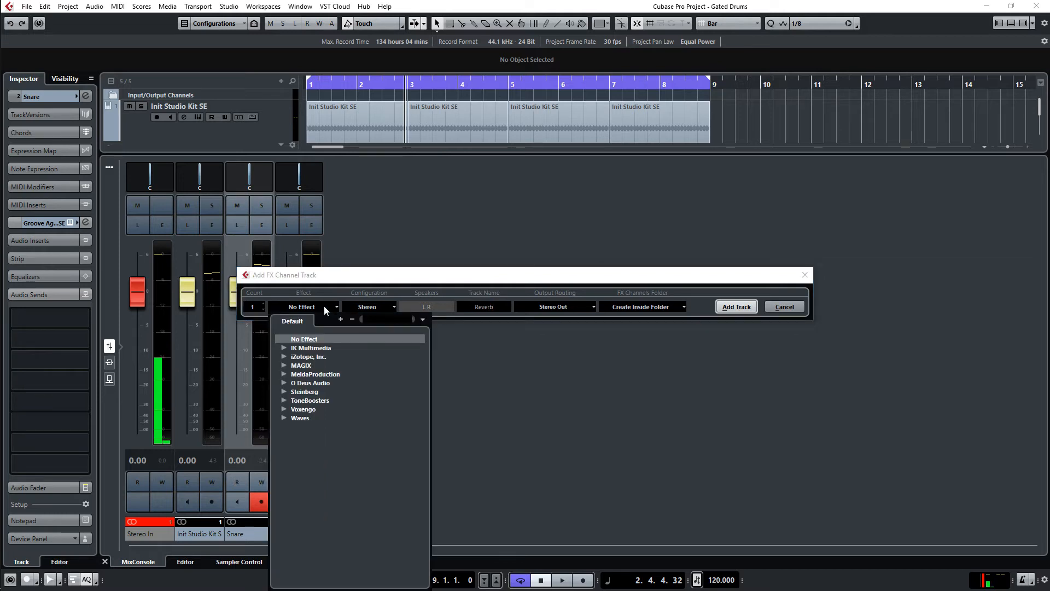
{"action": "type", "text": "ref"}
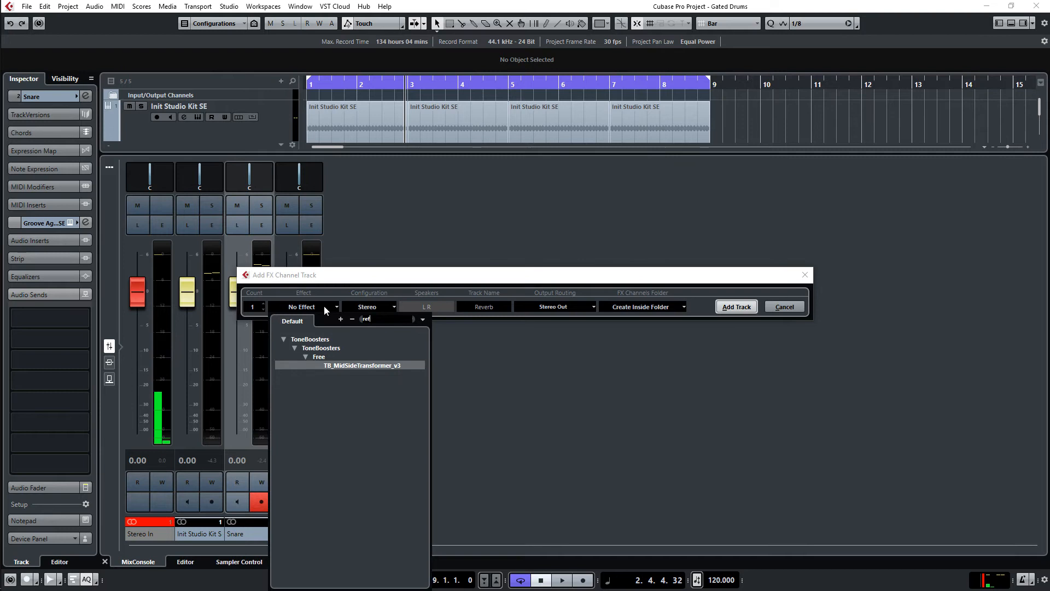
{"action": "key", "text": "BackSpace"}
{"action": "key", "text": "BackSpace"}
{"action": "key", "text": "BackSpace"}
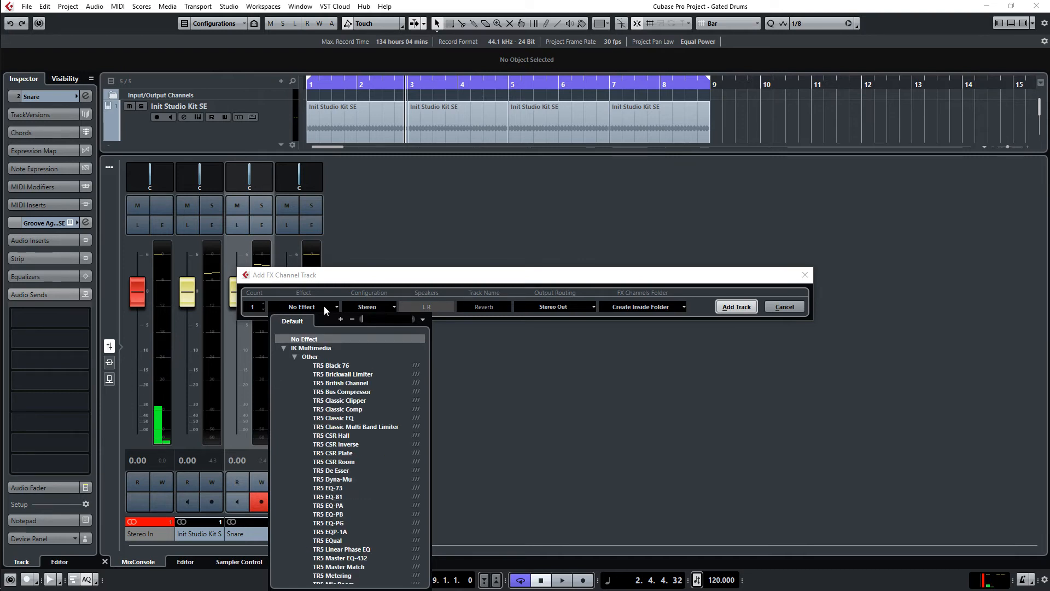
{"action": "left_click", "coordinate": [325, 309]}
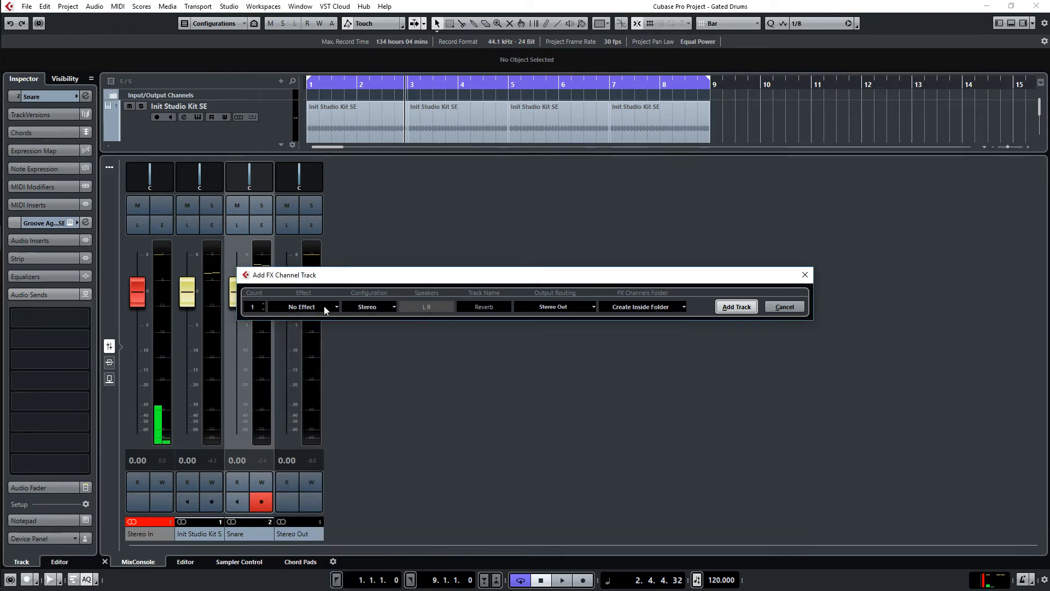
- Choose Steinberg's REVerence as the effect for the new stereo FX channel and create the track
{"action": "left_click", "coordinate": [324, 310]}
{"action": "type", "text": "rev"}
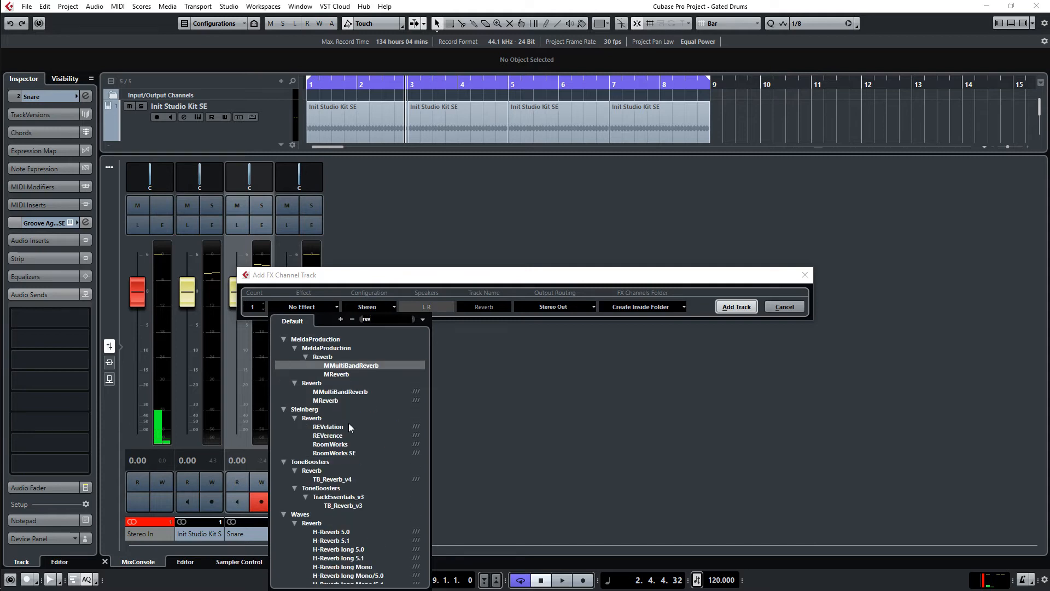
{"action": "left_click", "coordinate": [340, 437]}
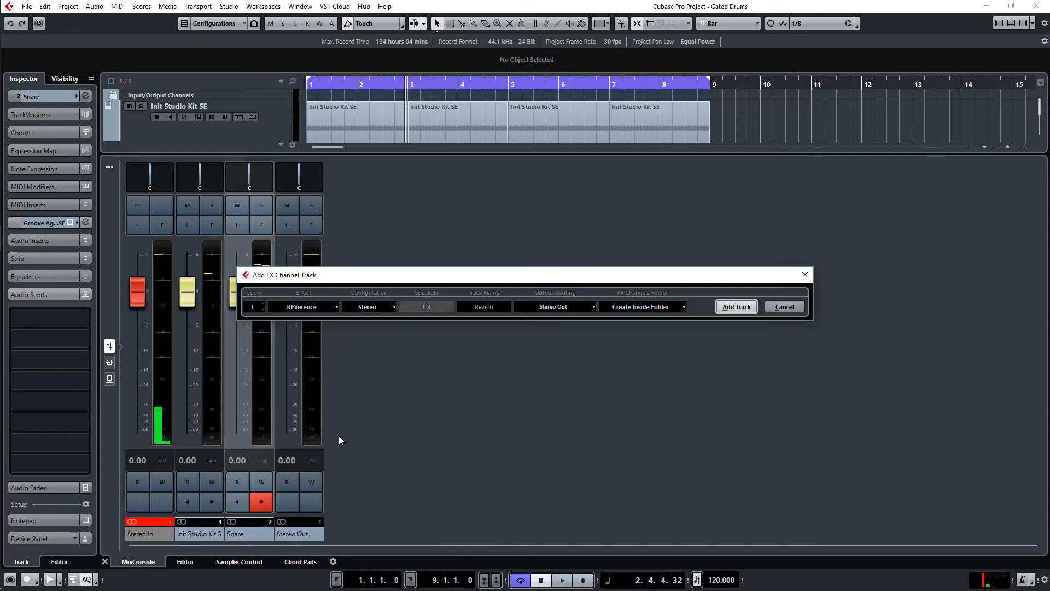
{"action": "left_click", "coordinate": [730, 308]}
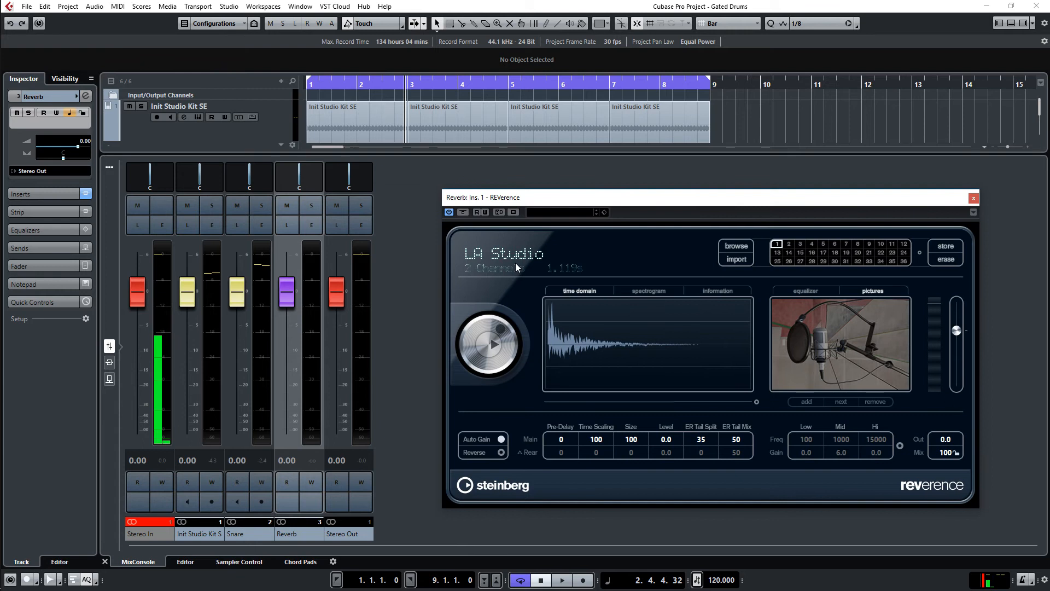
- Load the Plate At 2sec preset in REVerence, audition it with the drums and close the plug-in
{"action": "left_click", "coordinate": [573, 214]}
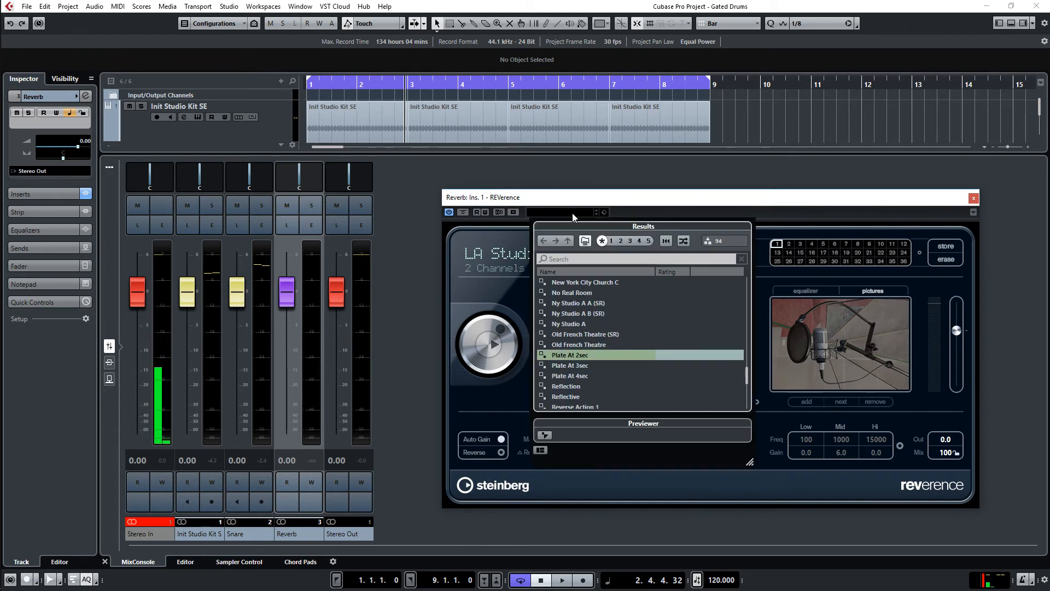
{"action": "double_click", "coordinate": [593, 357]}
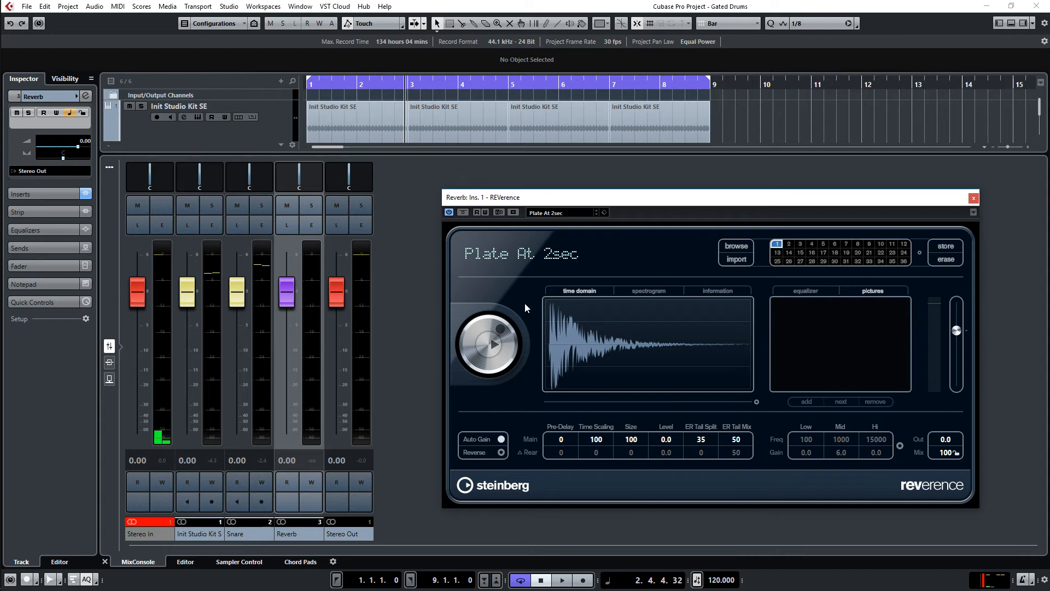
{"action": "key", "text": "space"}
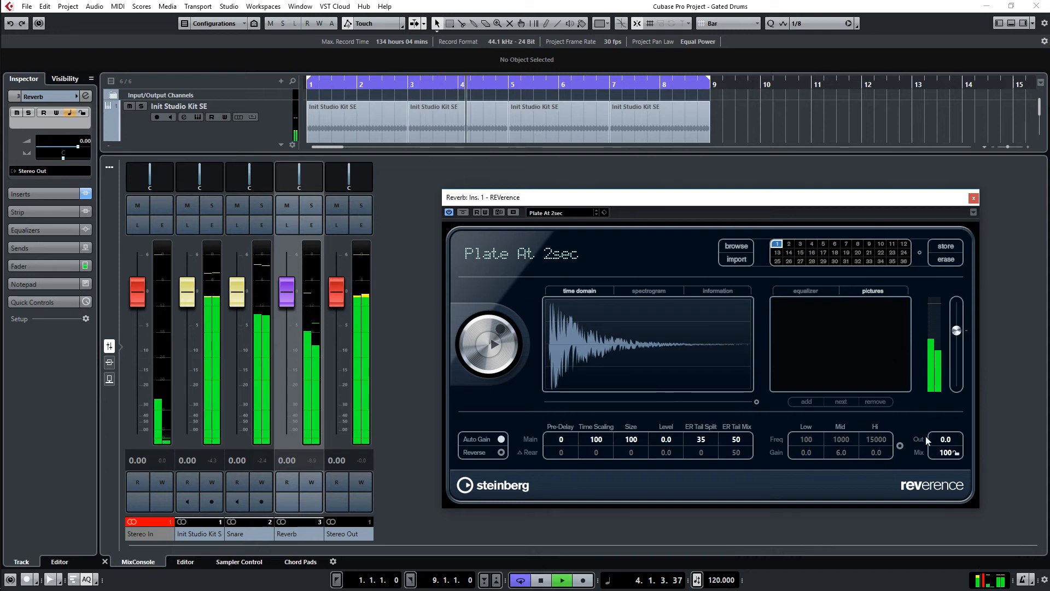
{"action": "key", "text": "space"}
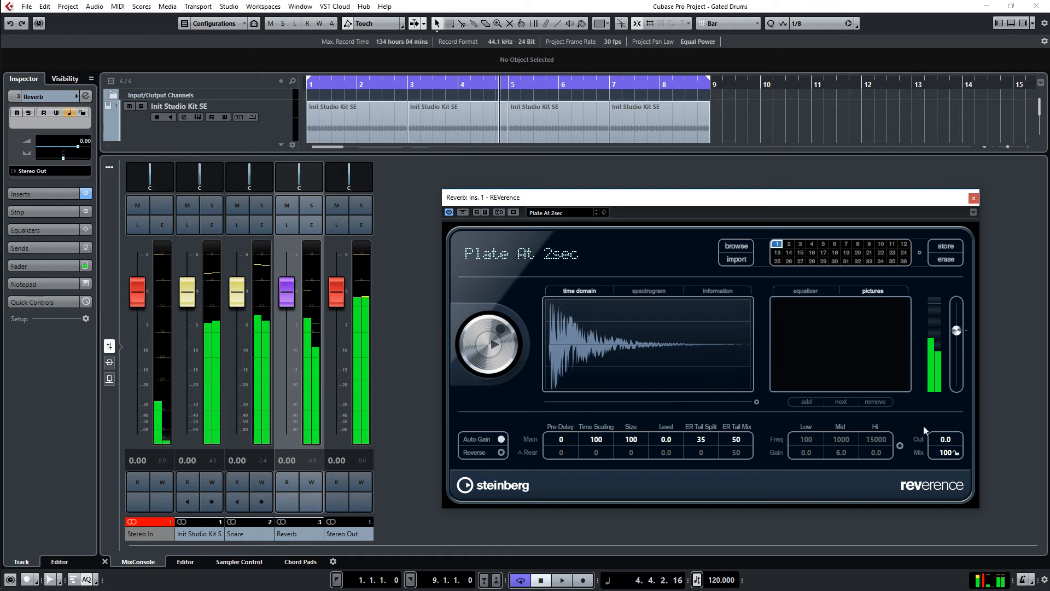
{"action": "left_click", "coordinate": [973, 198]}
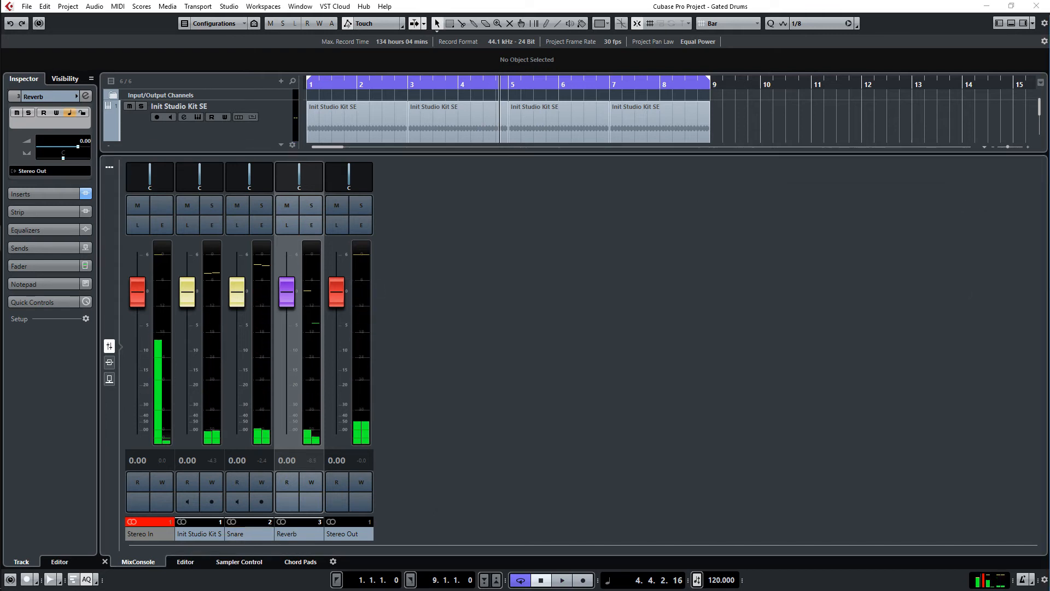
- In the maximized separate MixConsole window, insert Steinberg's Compressor directly after REVerence on the Reverb channel
{"action": "left_click_drag", "start_coordinate": [1049, 21], "coordinate": [537, 58]}
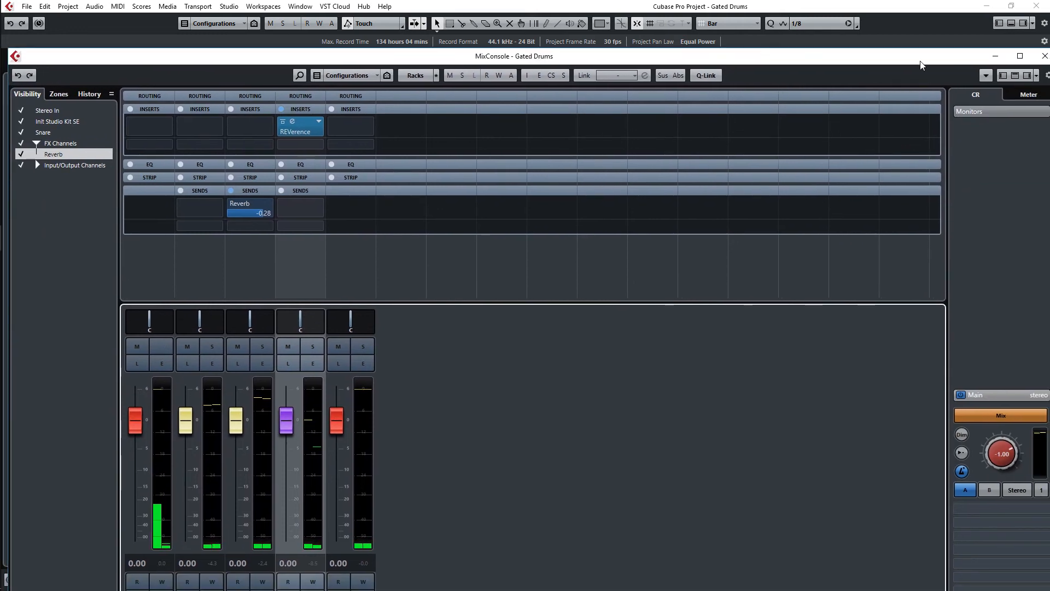
{"action": "left_click", "coordinate": [1020, 55]}
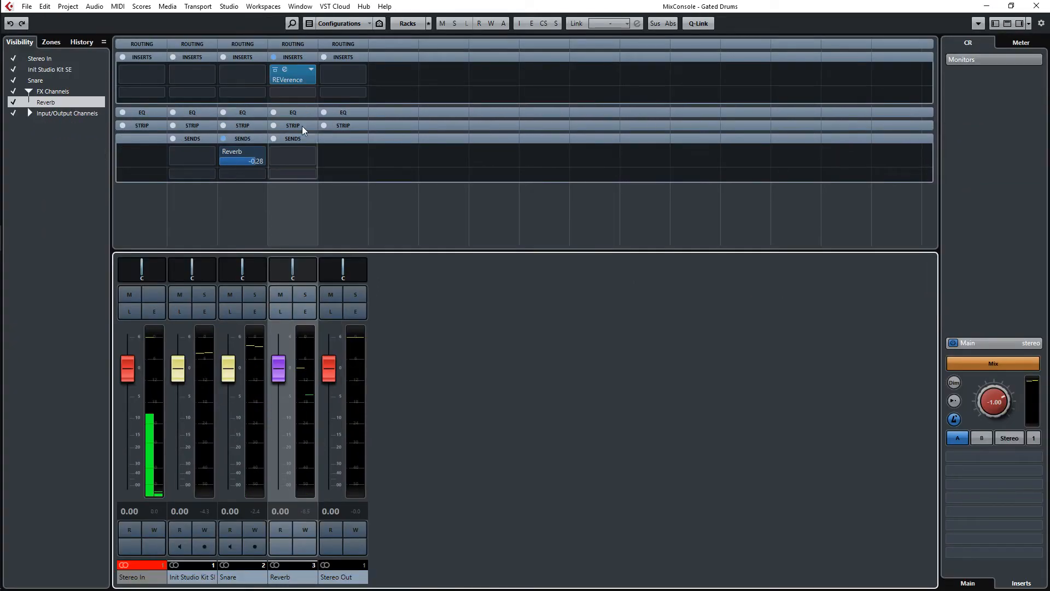
{"action": "left_click", "coordinate": [311, 95]}
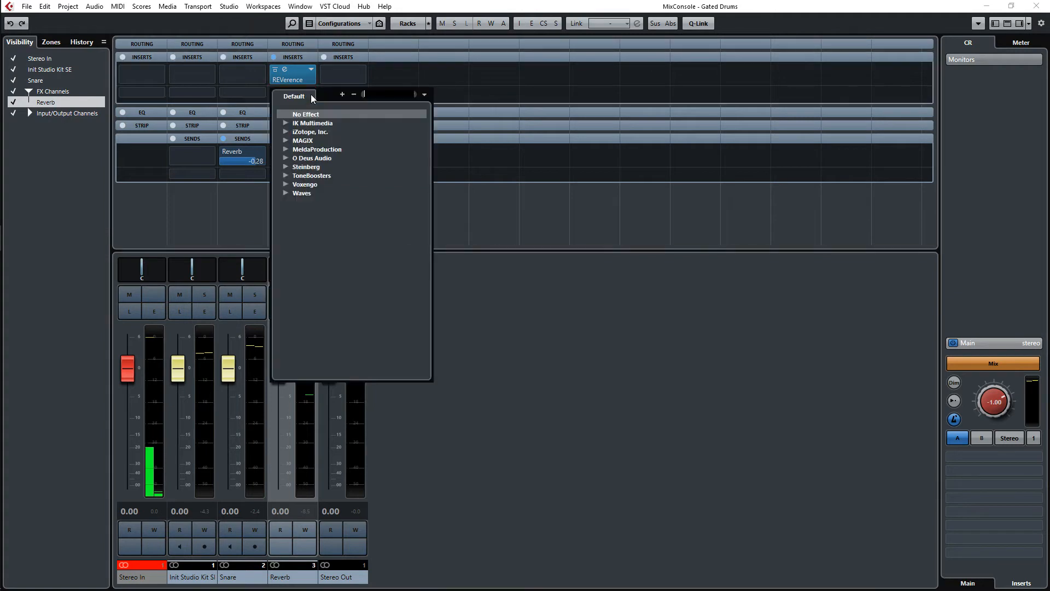
{"action": "type", "text": "com"}
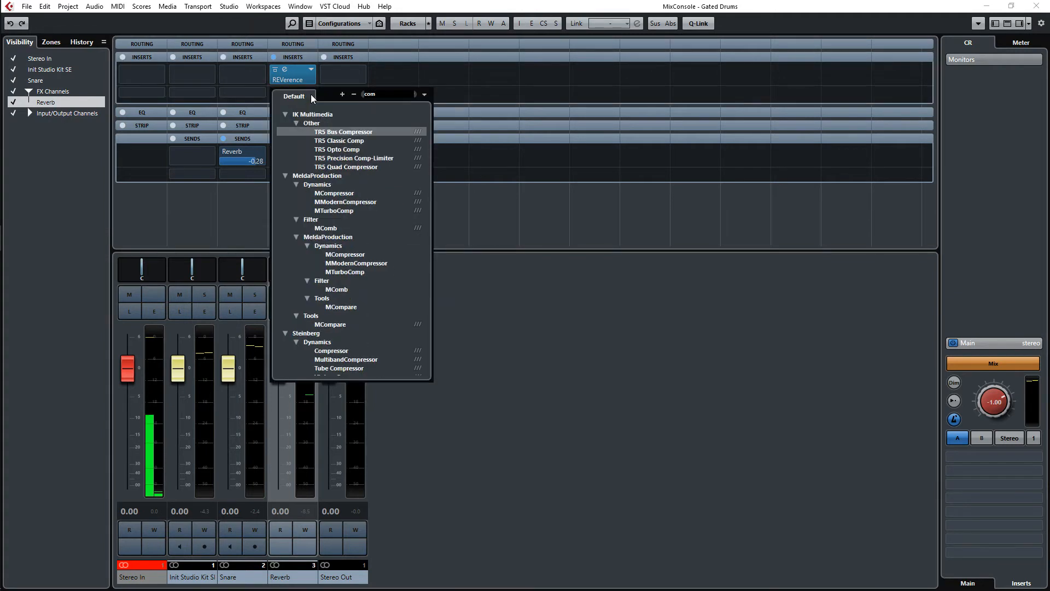
{"action": "left_click", "coordinate": [349, 351]}
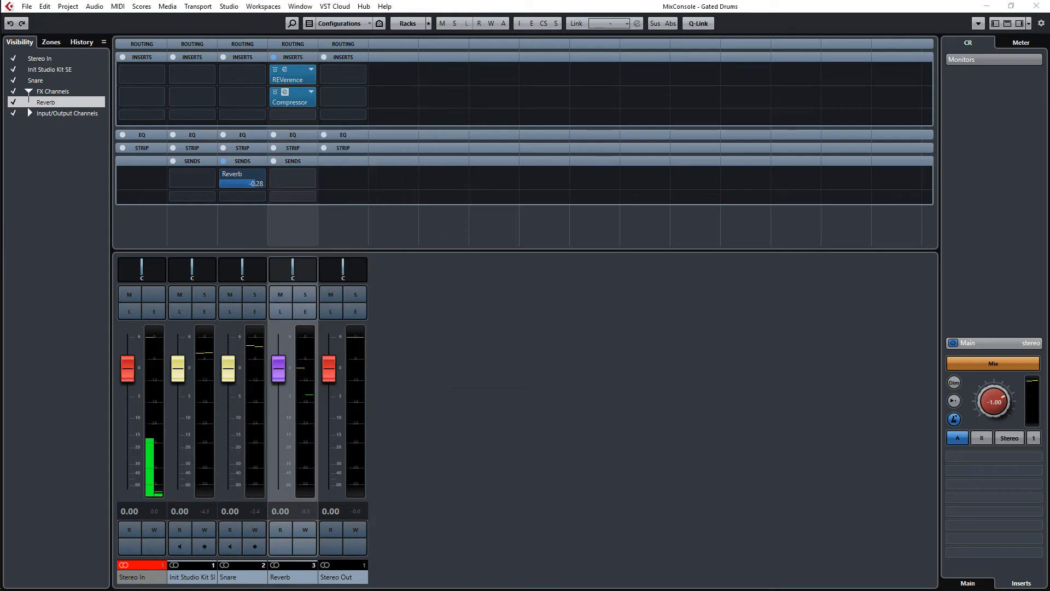
- Set the Reverb channel's compressor to a threshold of about -38.4 dB and a ratio of about 3.55:1, and close it
{"action": "left_click_drag", "start_coordinate": [792, 163], "coordinate": [653, 158]}
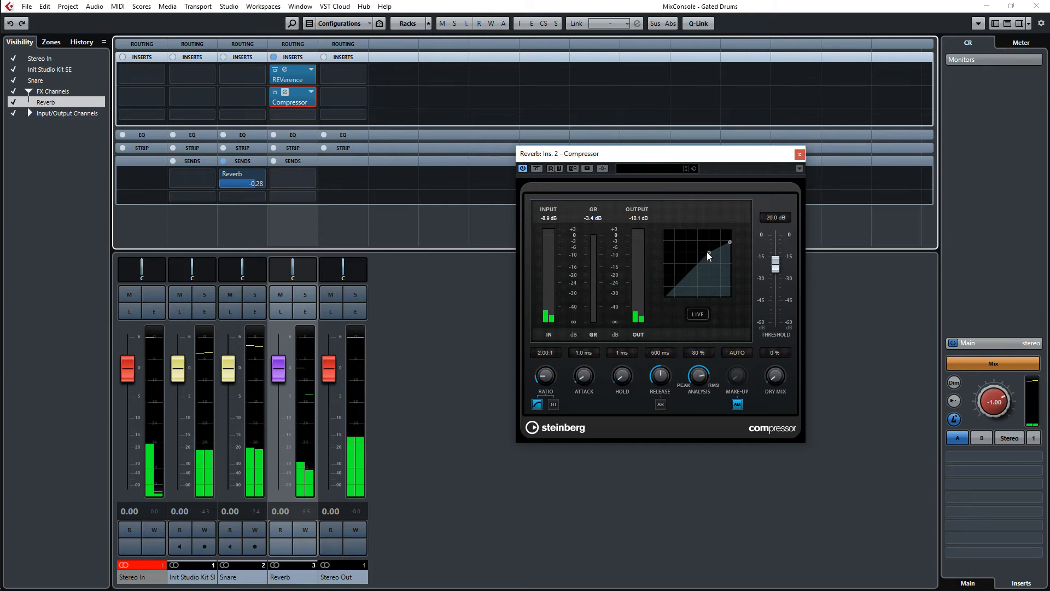
{"action": "left_click_drag", "start_coordinate": [707, 252], "coordinate": [699, 273]}
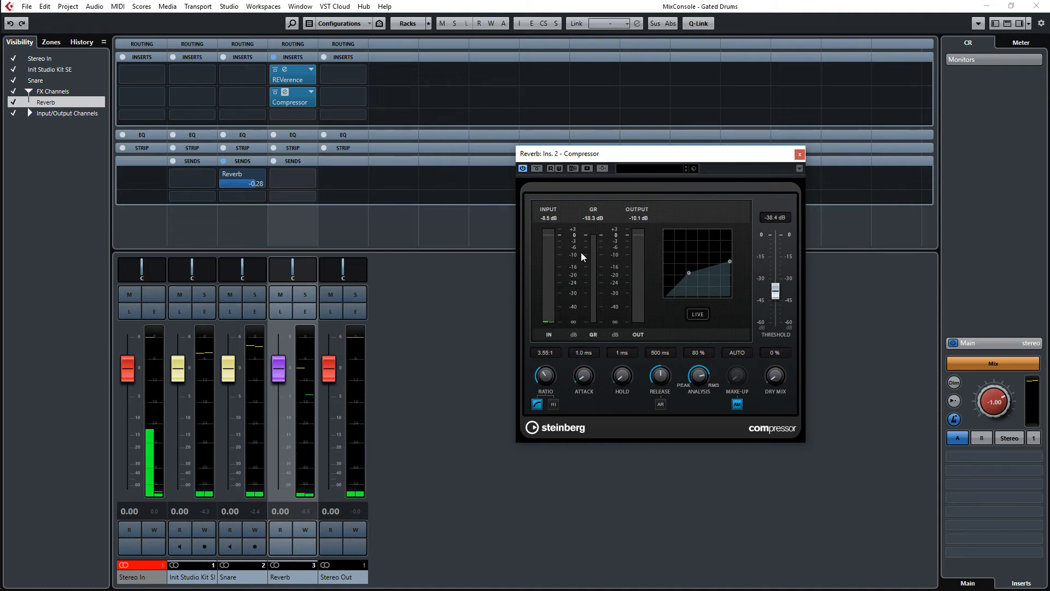
{"action": "left_click", "coordinate": [800, 154]}
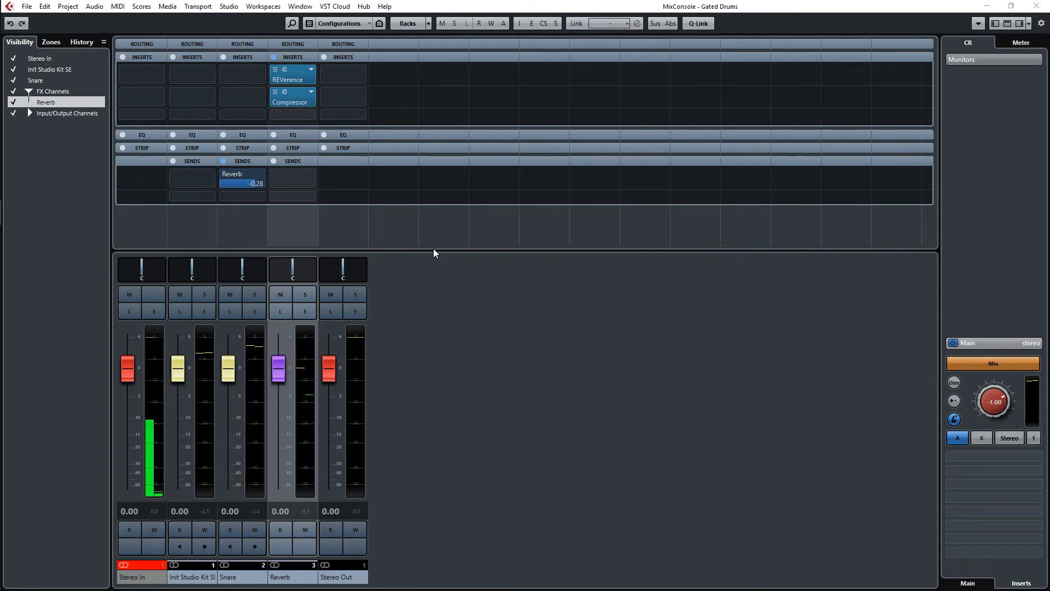
- Insert Steinberg's Gate after the compressor on the Reverb channel and set its threshold to 0.0
{"action": "left_click", "coordinate": [310, 116]}
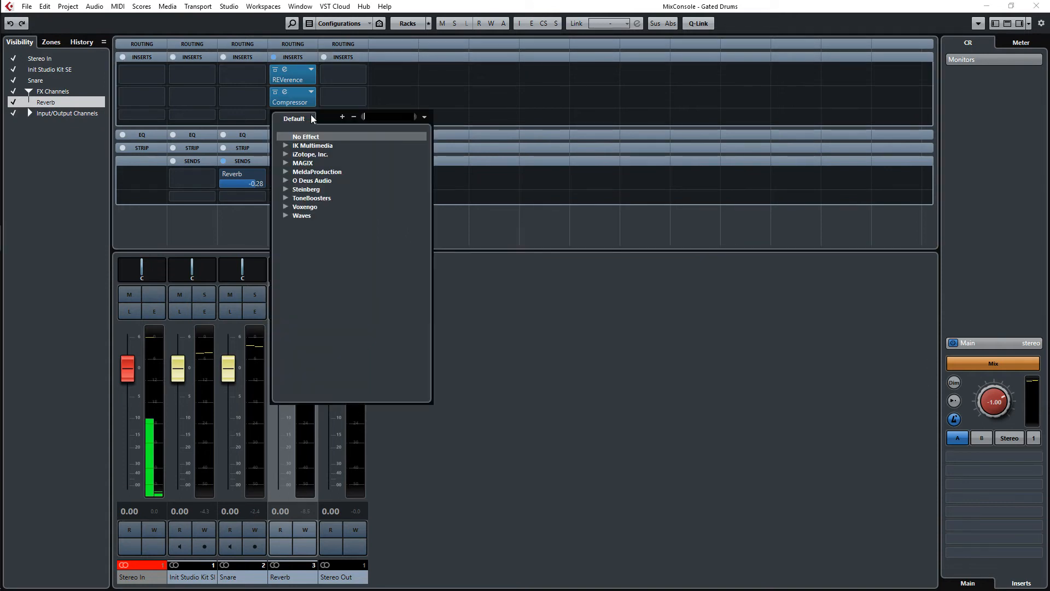
{"action": "type", "text": "gate"}
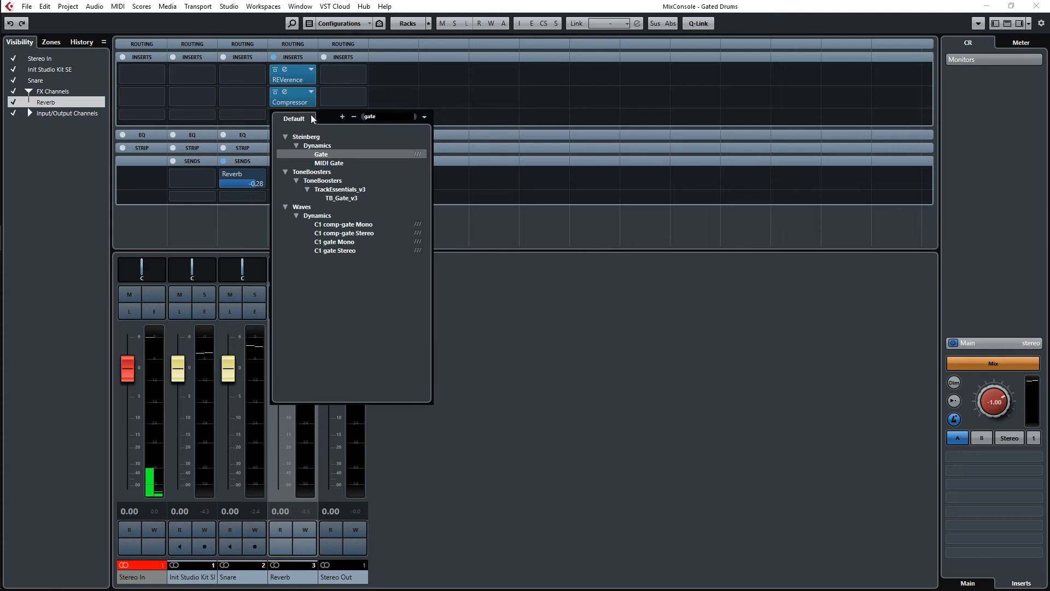
{"action": "left_click", "coordinate": [328, 155]}
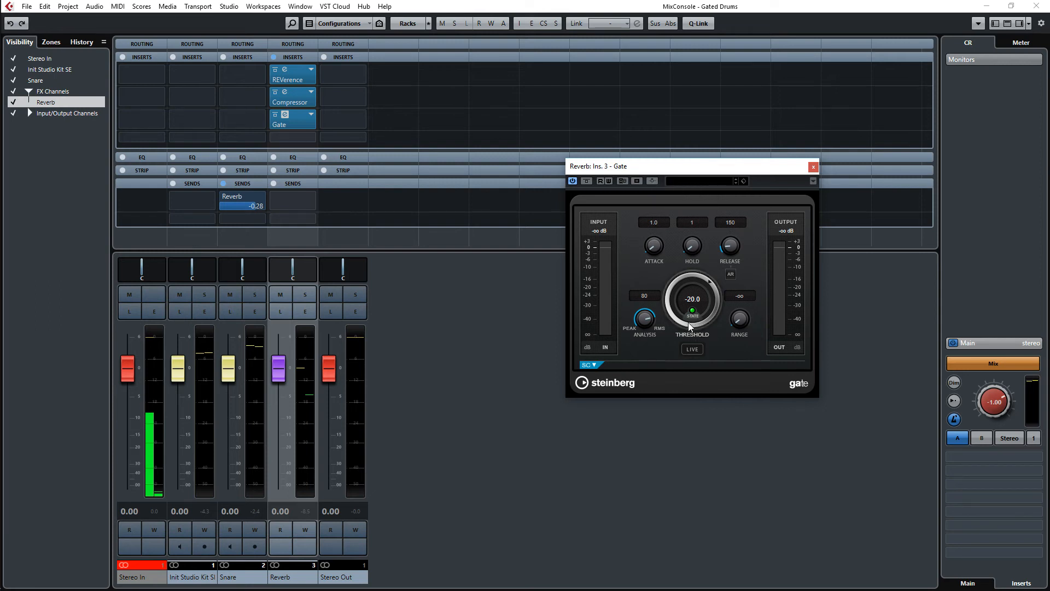
{"action": "left_click_drag", "start_coordinate": [685, 257], "coordinate": [685, 251]}
{"action": "left_click_drag", "start_coordinate": [733, 167], "coordinate": [747, 154]}
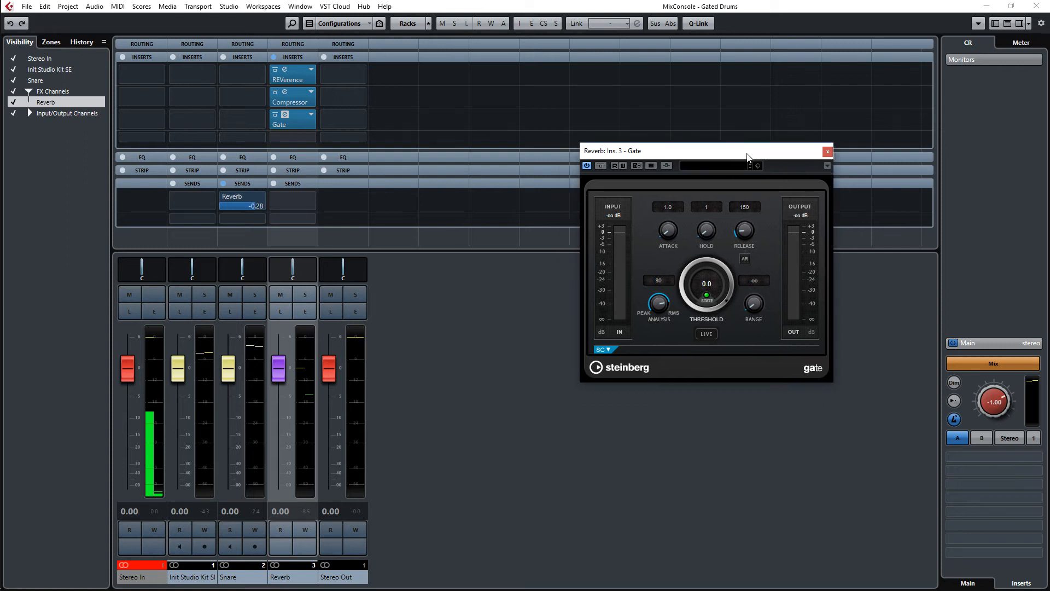
- Enable side-chaining on the Reverb channel's gate, then assign the Snare channel's second send to that side-chain and activate it
{"action": "key", "text": "space"}
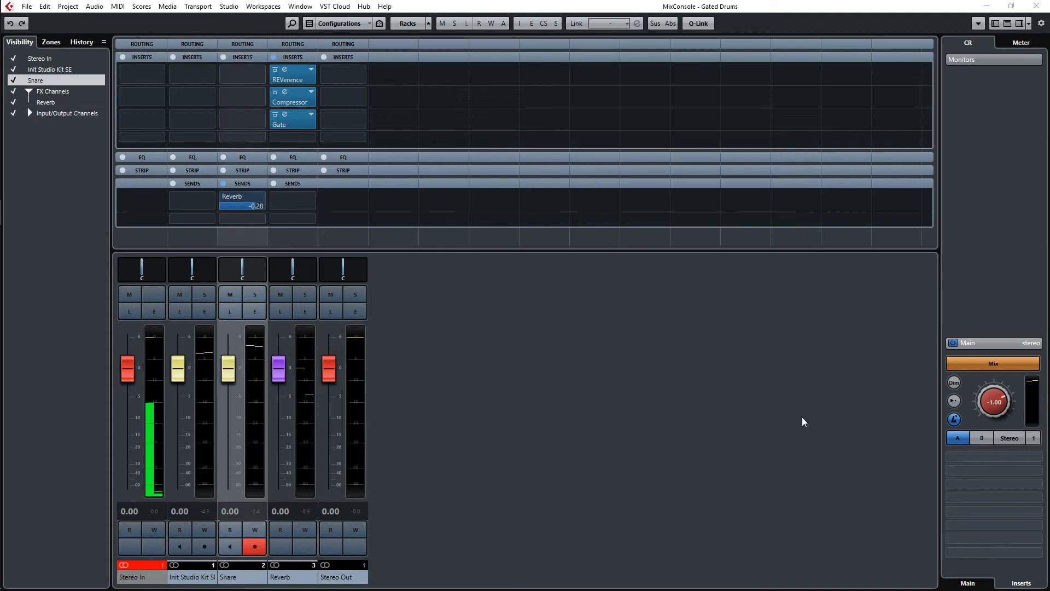
{"action": "left_click", "coordinate": [802, 418]}
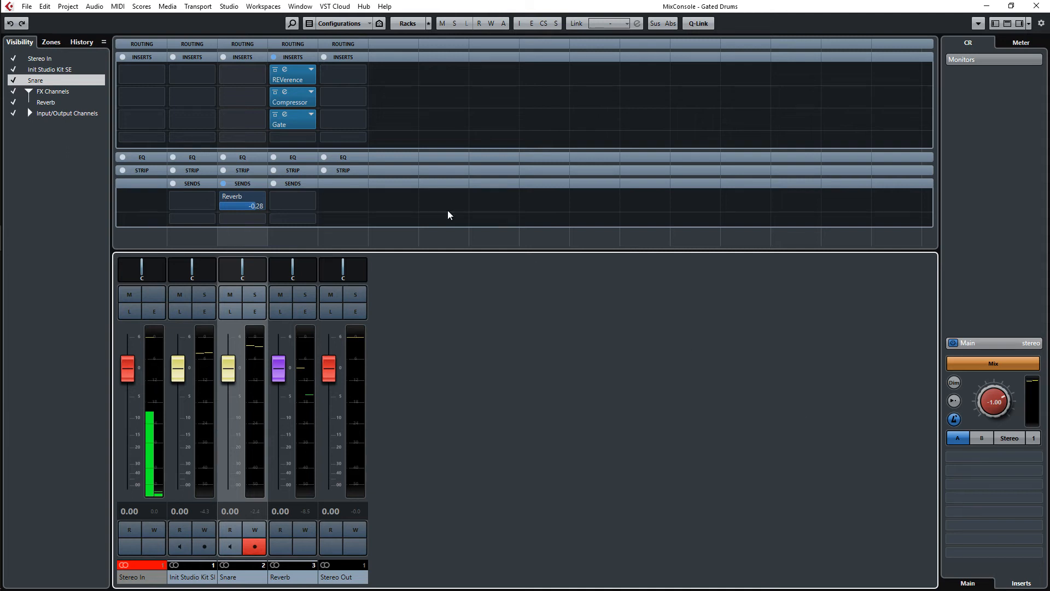
{"action": "left_click", "coordinate": [285, 114]}
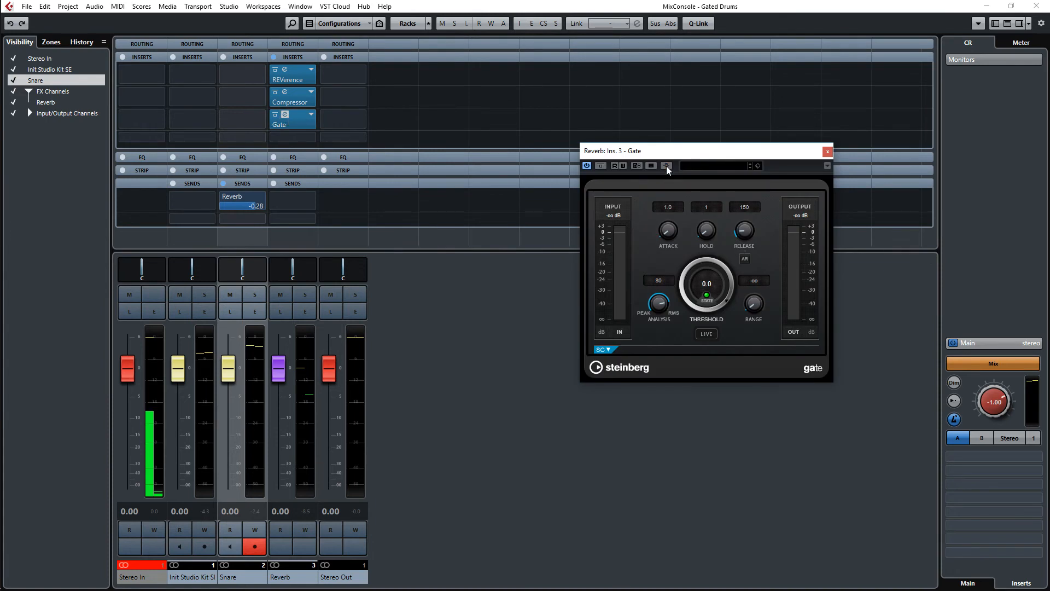
{"action": "left_click", "coordinate": [261, 219]}
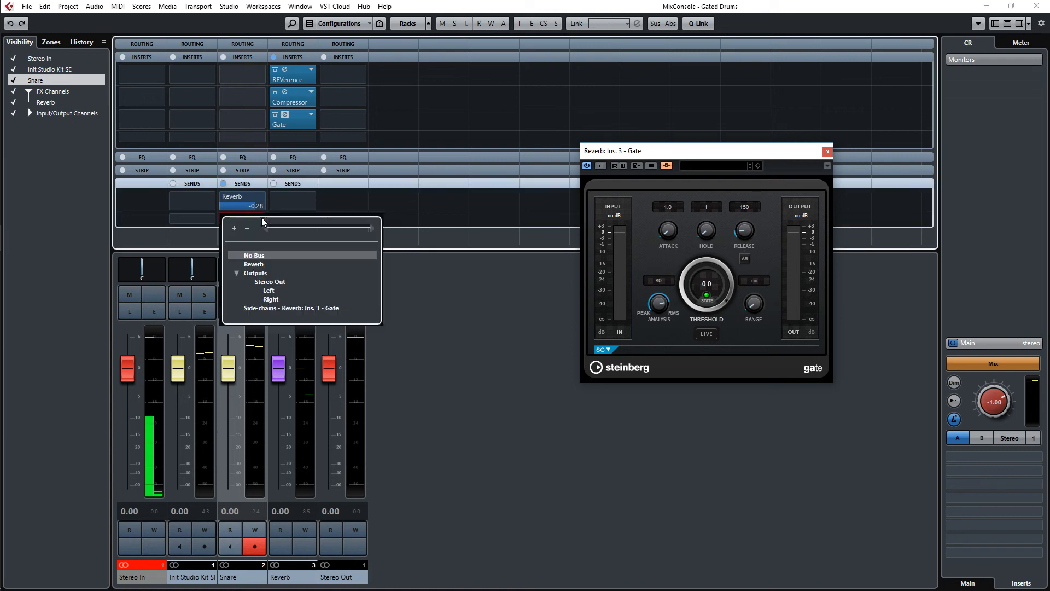
{"action": "left_click", "coordinate": [293, 309]}
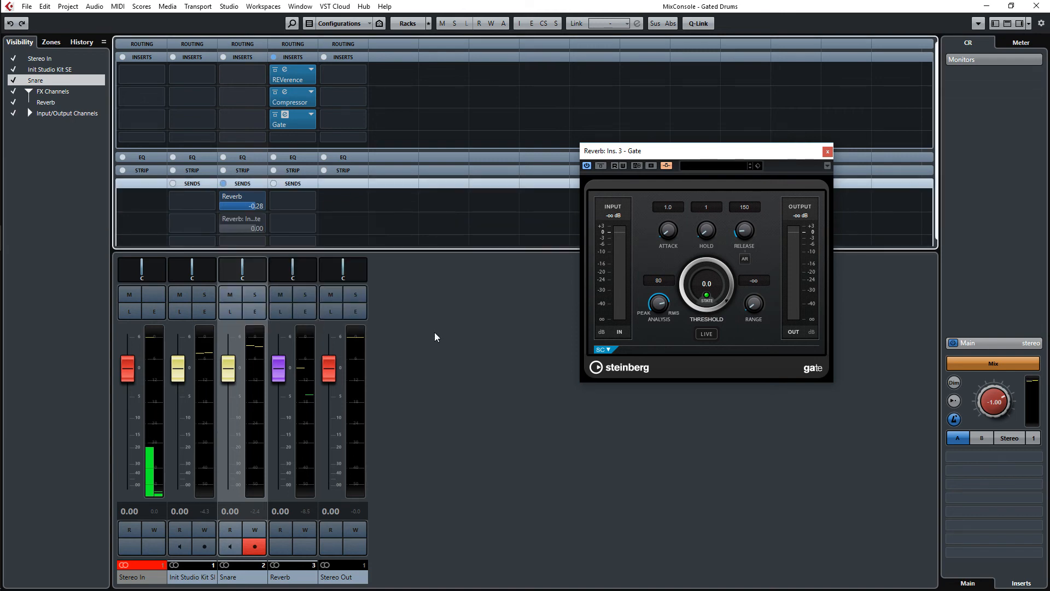
{"action": "left_click", "coordinate": [221, 217]}
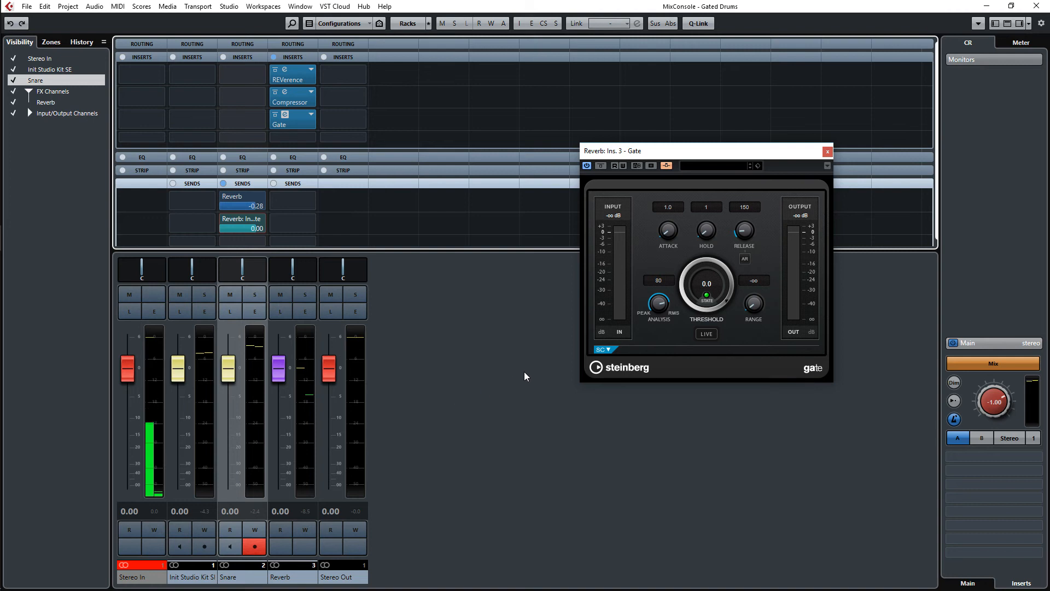
- Play the drums and lower the gate's threshold to about -39.1
{"action": "key", "text": "space"}
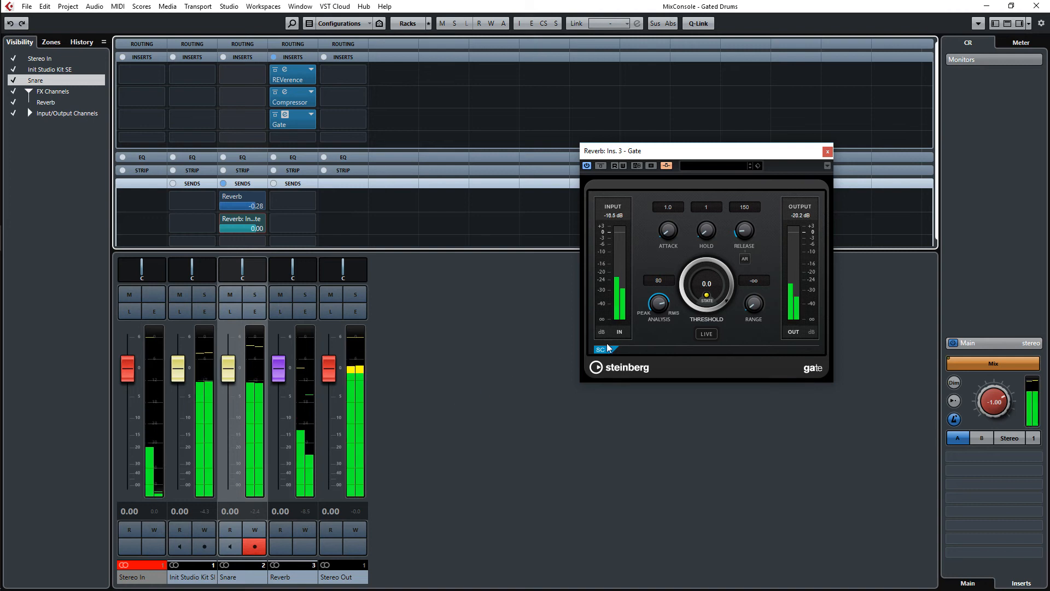
{"action": "left_click", "coordinate": [692, 290]}
{"action": "left_click_drag", "start_coordinate": [692, 293], "coordinate": [677, 329]}
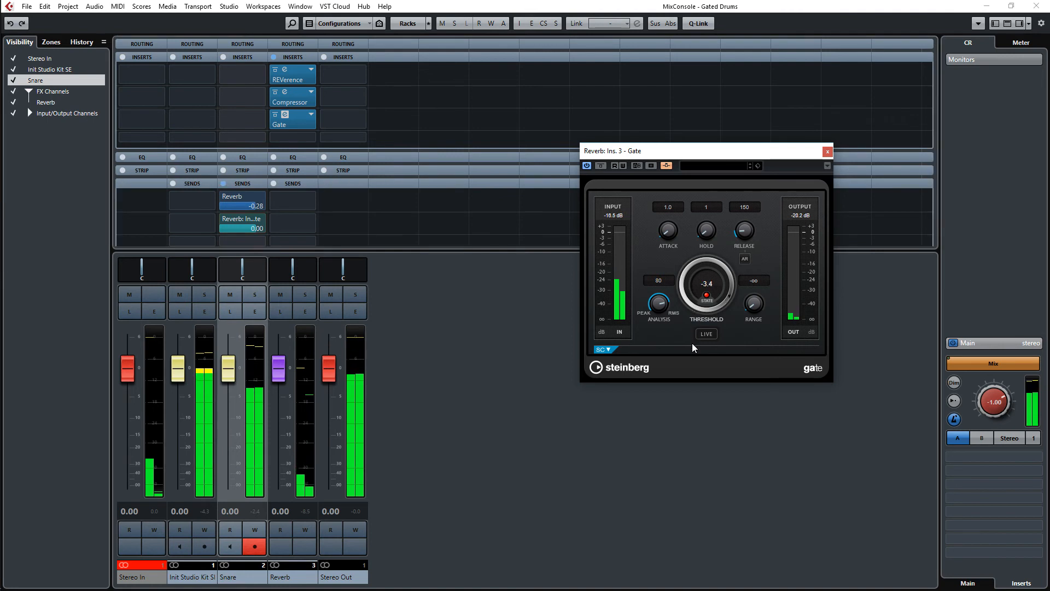
{"action": "left_click_drag", "start_coordinate": [692, 478], "coordinate": [692, 547]}
{"action": "left_click_drag", "start_coordinate": [685, 293], "coordinate": [699, 334]}
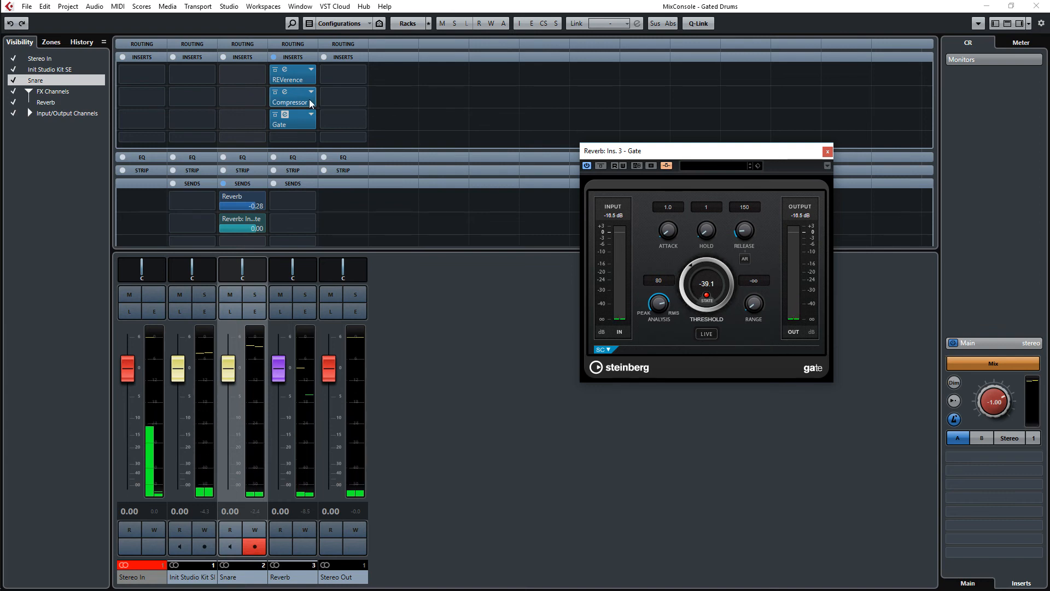
- On the Reverb channel's compressor, set the threshold to -30.0 dB, disable auto make-up and set the make-up gain to 12.0 dB
{"action": "left_click", "coordinate": [287, 92]}
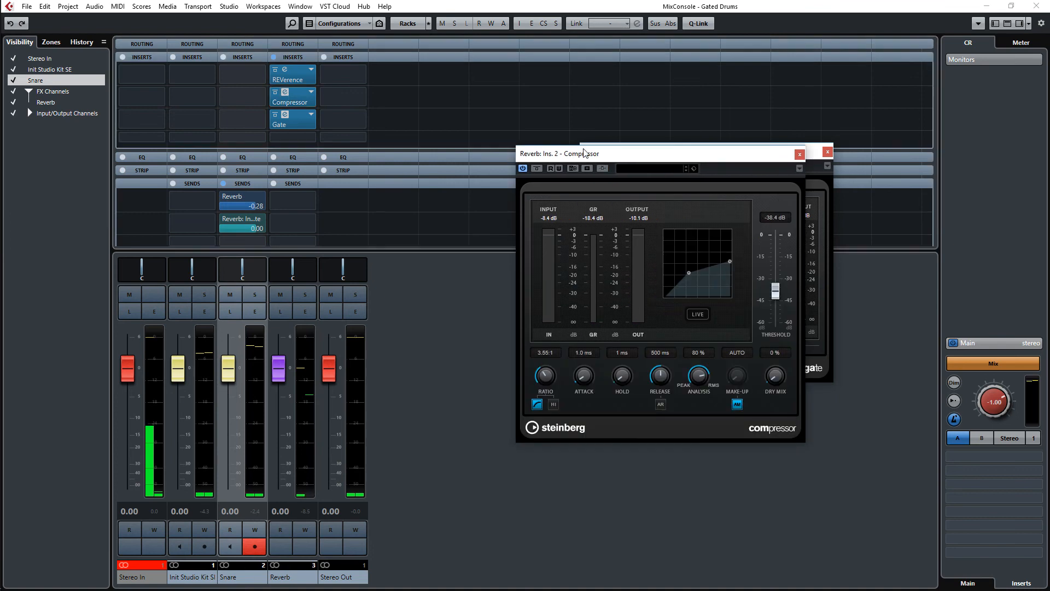
{"action": "left_click_drag", "start_coordinate": [719, 153], "coordinate": [429, 91]}
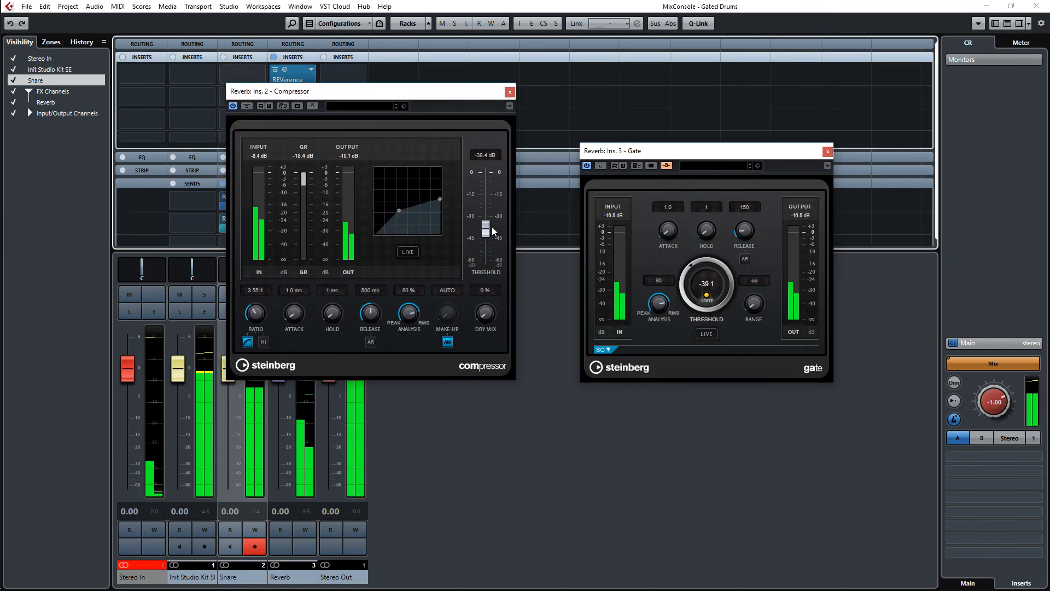
{"action": "mouse_move", "coordinate": [492, 228]}
{"action": "left_mouse_down"}
{"action": "mouse_move", "coordinate": [491, 208]}
{"action": "mouse_move", "coordinate": [489, 217]}
{"action": "left_mouse_up"}
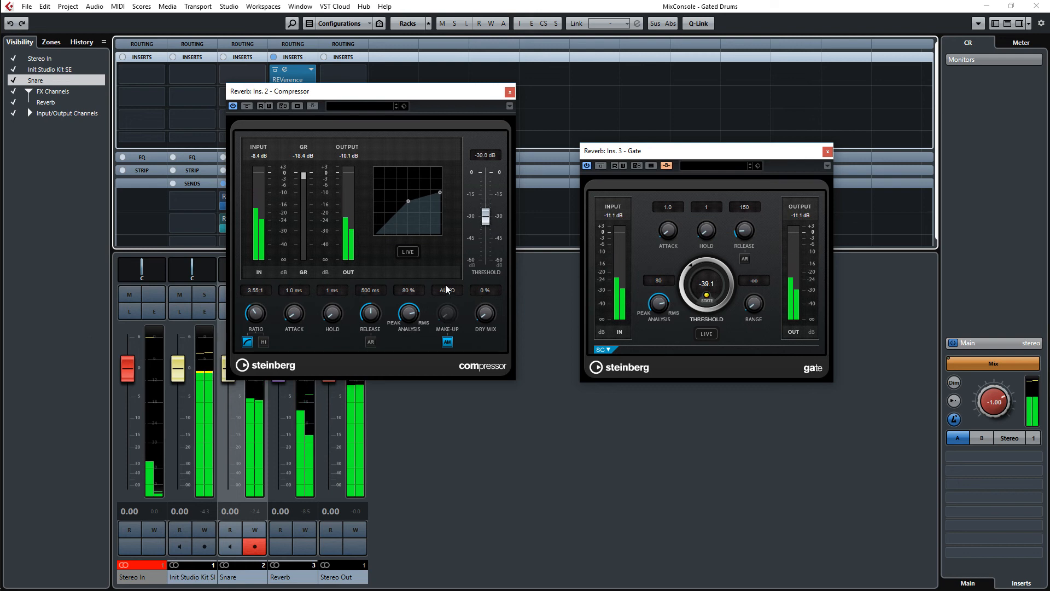
{"action": "left_click", "coordinate": [447, 342]}
{"action": "left_click_drag", "start_coordinate": [446, 313], "coordinate": [447, 262]}
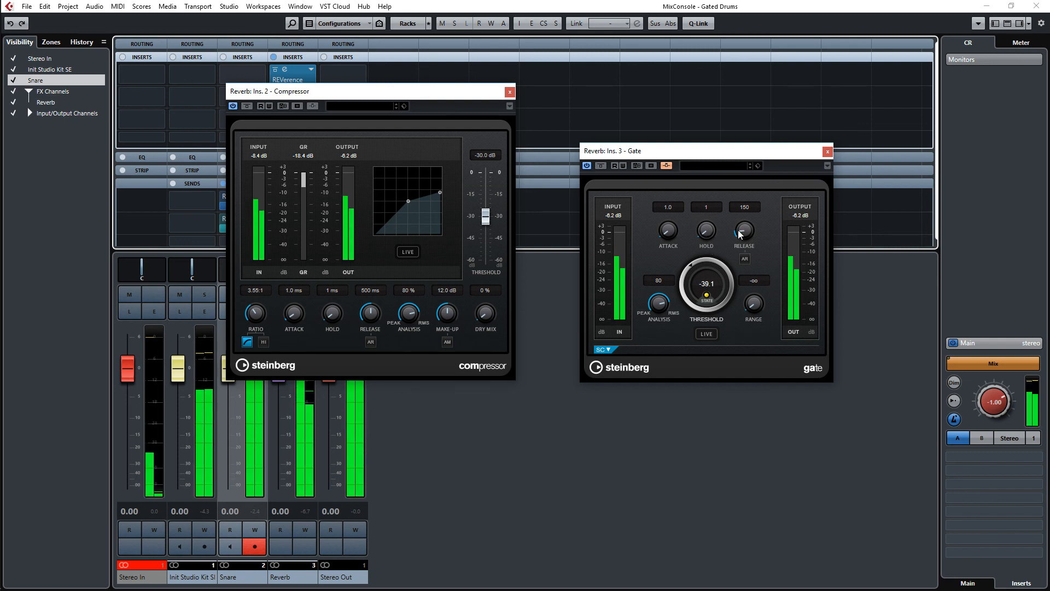
- Set the gate's release to 30 and its hold to about 131
{"action": "left_click_drag", "start_coordinate": [739, 231], "coordinate": [714, 229]}
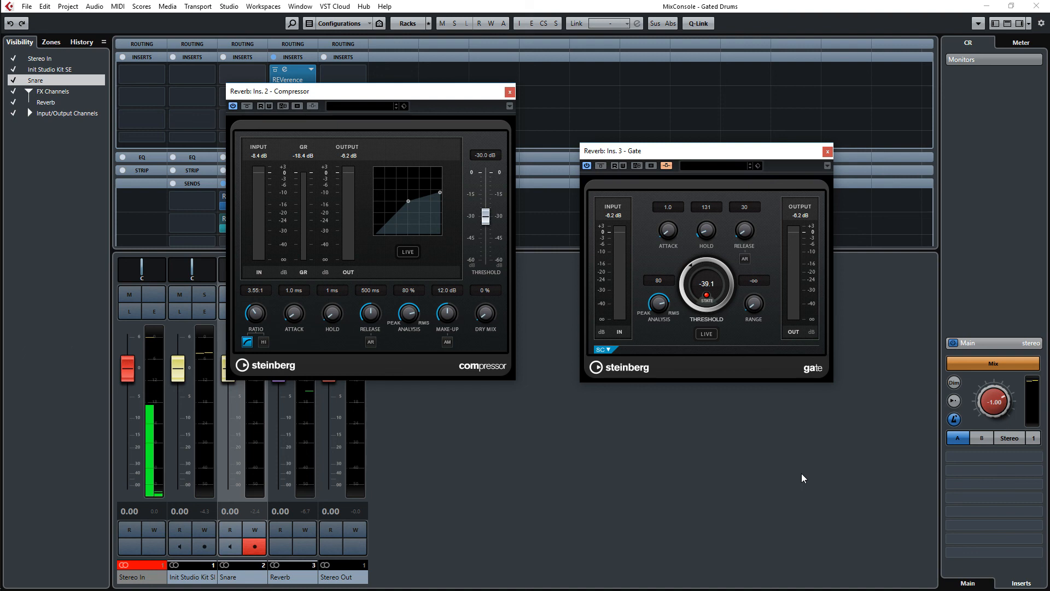
{"action": "left_click", "coordinate": [885, 419]}
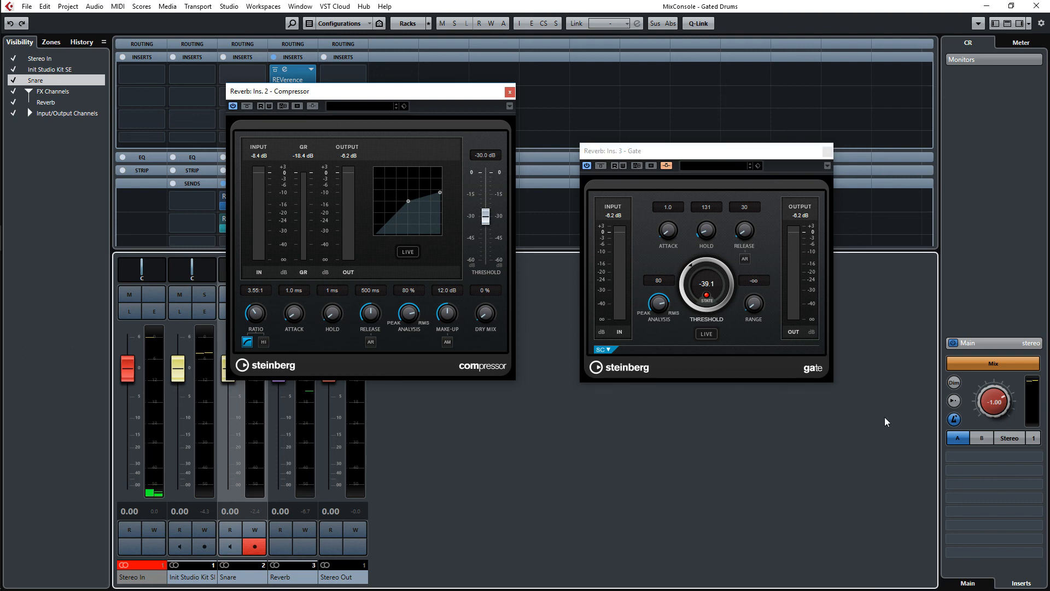